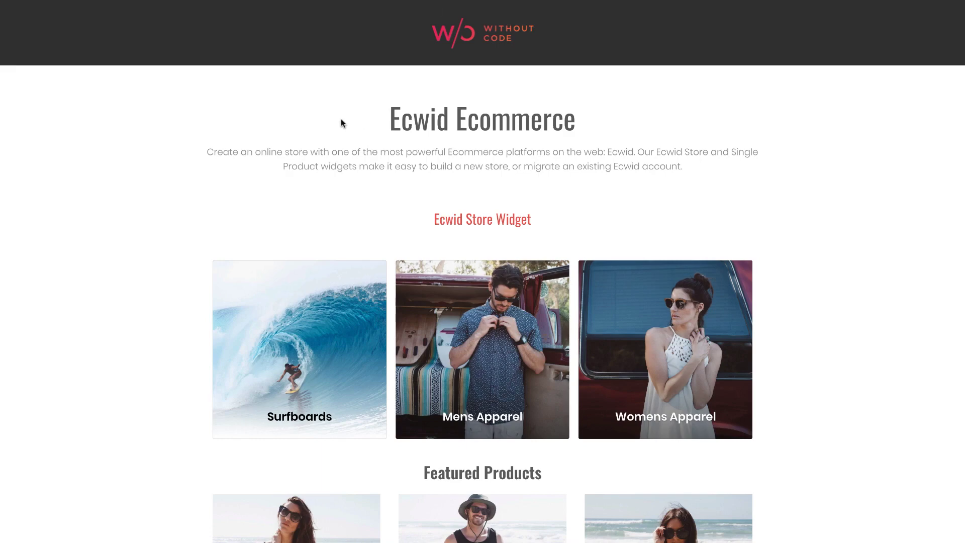
Step: Add the JS Monsta Box 6'1 Surfboard ($665.00) from Surfboards to the bag and go to checkout
{"action": "scroll", "coordinate": [340, 123], "scroll_direction": "down", "scroll_amount": 4}
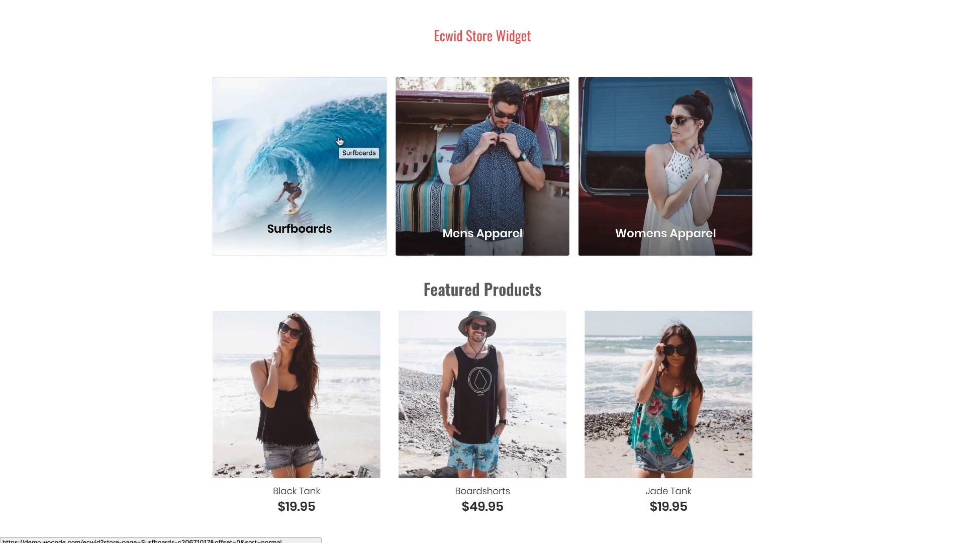
{"action": "left_click", "coordinate": [321, 151]}
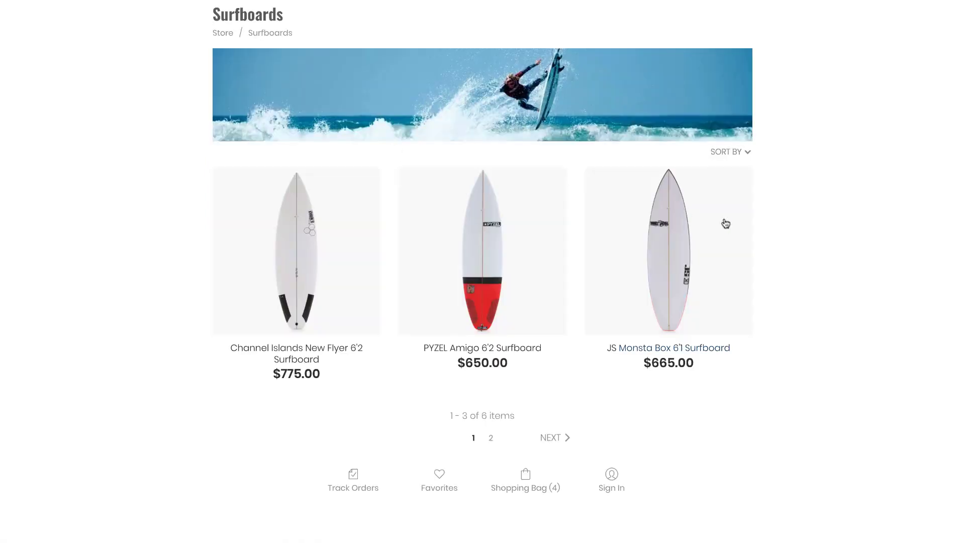
{"action": "left_click", "coordinate": [664, 246]}
{"action": "left_click", "coordinate": [657, 96]}
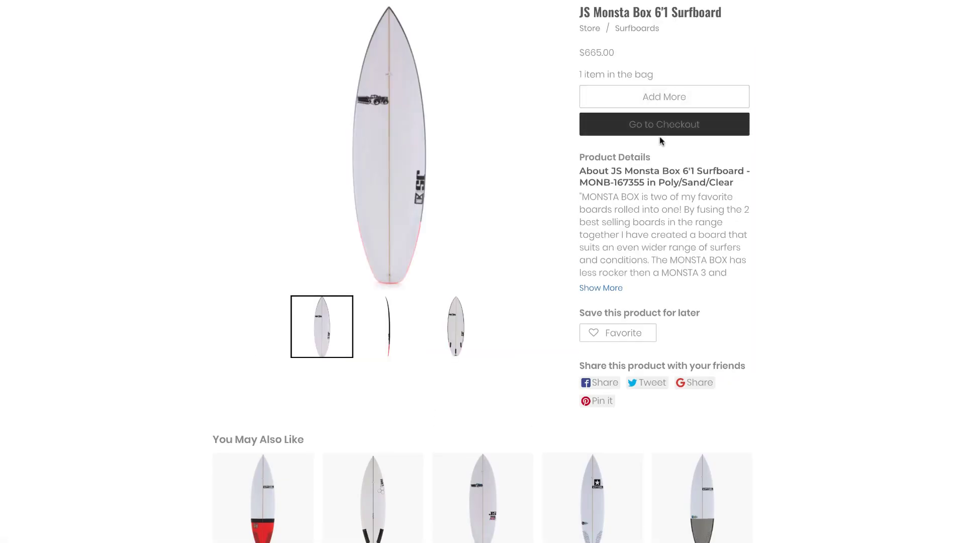
{"action": "left_click", "coordinate": [659, 128]}
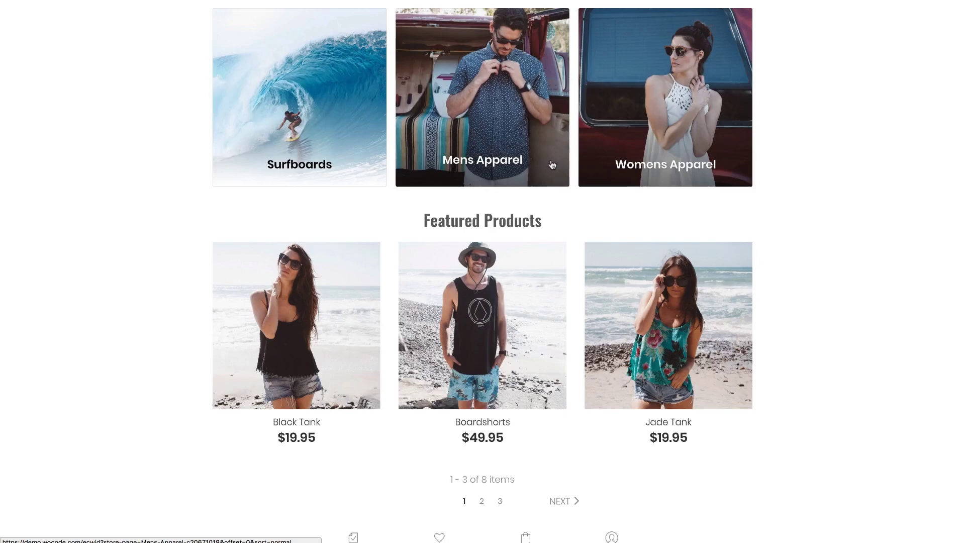
Step: Keep size Medium in the Rip Curl Channel Island single-product widget's Size dropdown
{"action": "scroll", "coordinate": [551, 165], "scroll_direction": "down", "scroll_amount": 10}
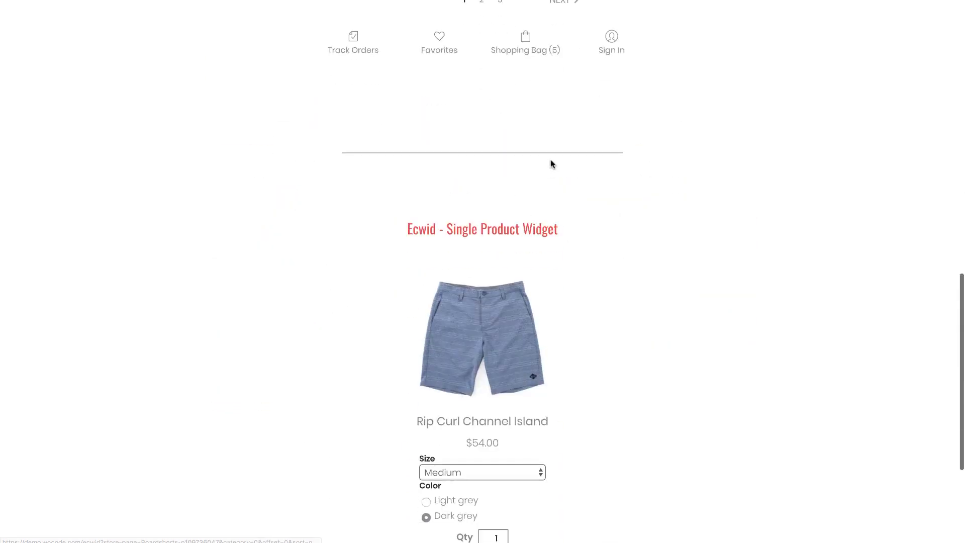
{"action": "scroll", "coordinate": [551, 170], "scroll_direction": "down", "scroll_amount": 3}
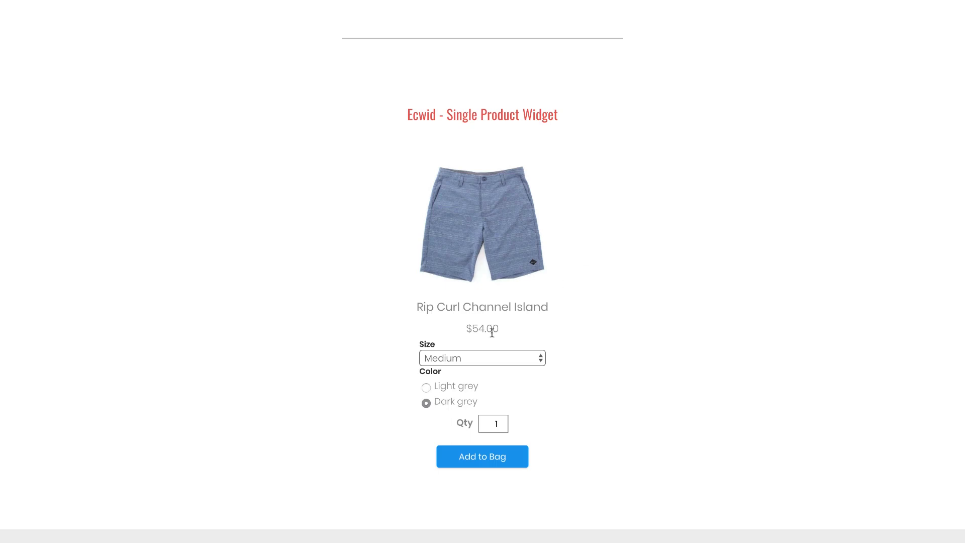
{"action": "left_click", "coordinate": [472, 359]}
{"action": "left_click", "coordinate": [535, 358]}
Step: Scroll up and down through the storefront page to review it
{"action": "scroll", "coordinate": [561, 422], "scroll_direction": "up", "scroll_amount": 15}
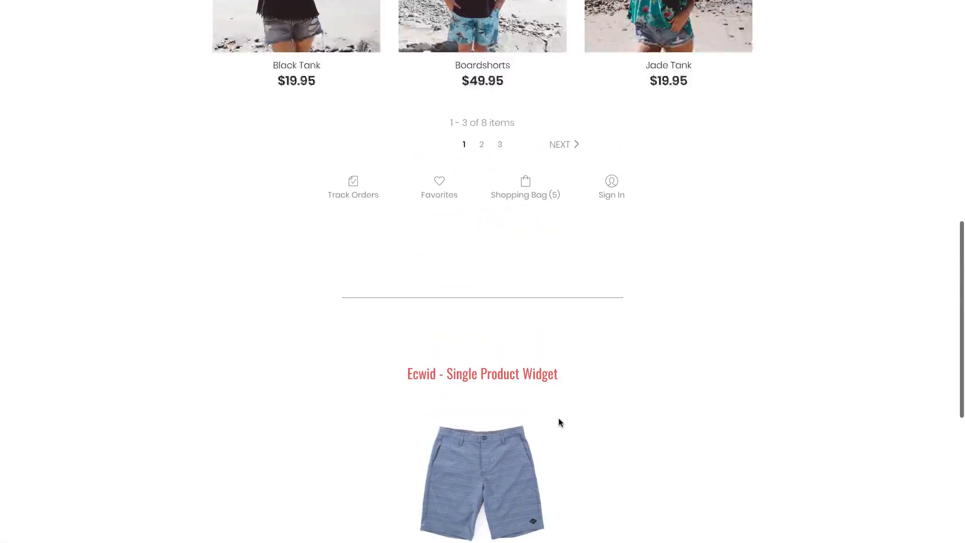
{"action": "scroll", "coordinate": [558, 423], "scroll_direction": "down", "scroll_amount": 5}
{"action": "scroll", "coordinate": [518, 195], "scroll_direction": "up", "scroll_amount": 4}
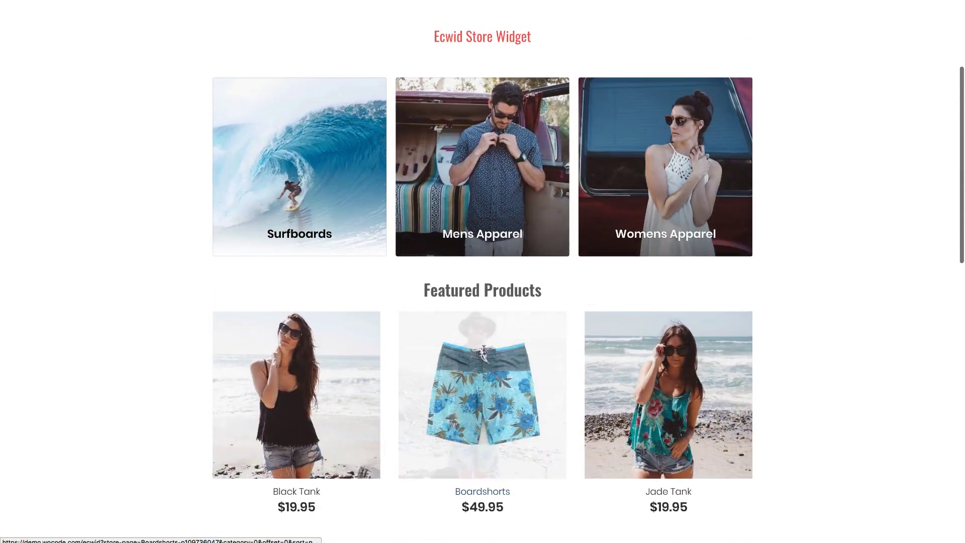
{"action": "scroll", "coordinate": [518, 195], "scroll_direction": "down", "scroll_amount": 10}
{"action": "scroll", "coordinate": [518, 195], "scroll_direction": "down", "scroll_amount": 3}
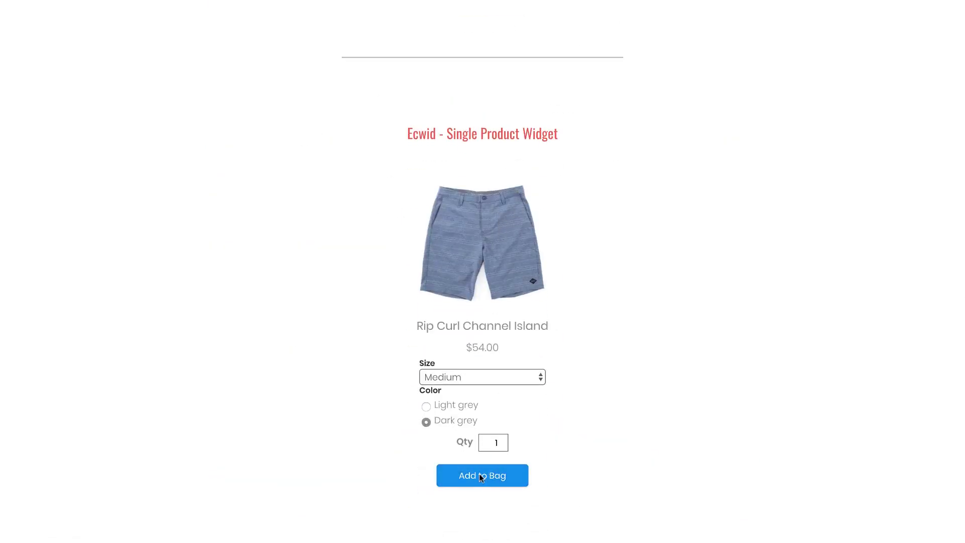
{"action": "scroll", "coordinate": [617, 422], "scroll_direction": "up", "scroll_amount": 20}
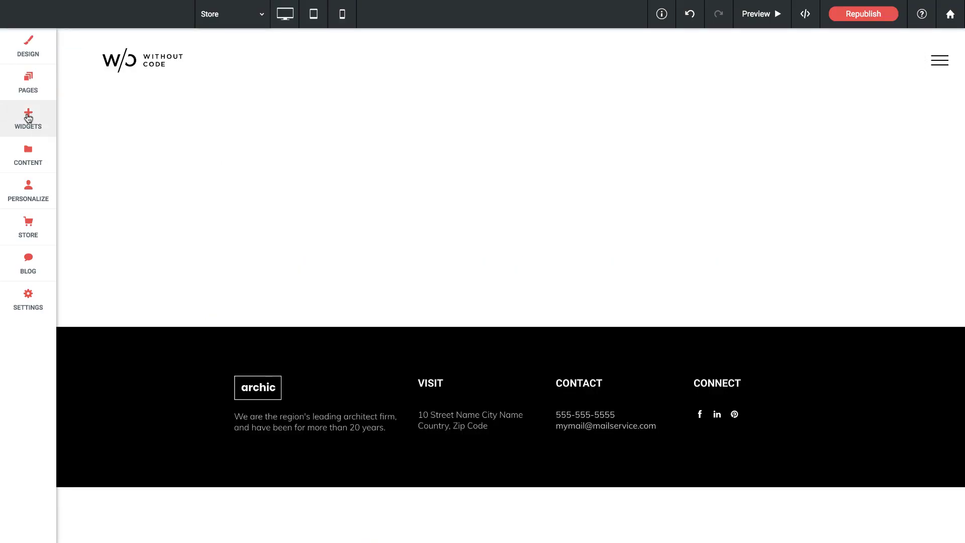
Step: Drag an Ecwid Store widget from the Advanced widgets onto the Store page and move its settings panel aside
{"action": "left_click", "coordinate": [28, 118]}
{"action": "scroll", "coordinate": [192, 186], "scroll_direction": "down", "scroll_amount": 10}
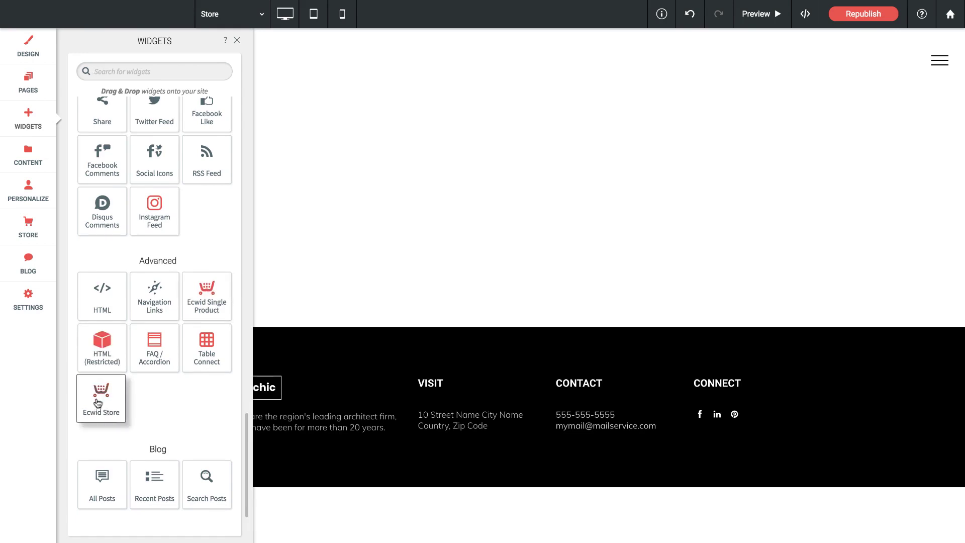
{"action": "left_click_drag", "start_coordinate": [98, 402], "coordinate": [492, 129]}
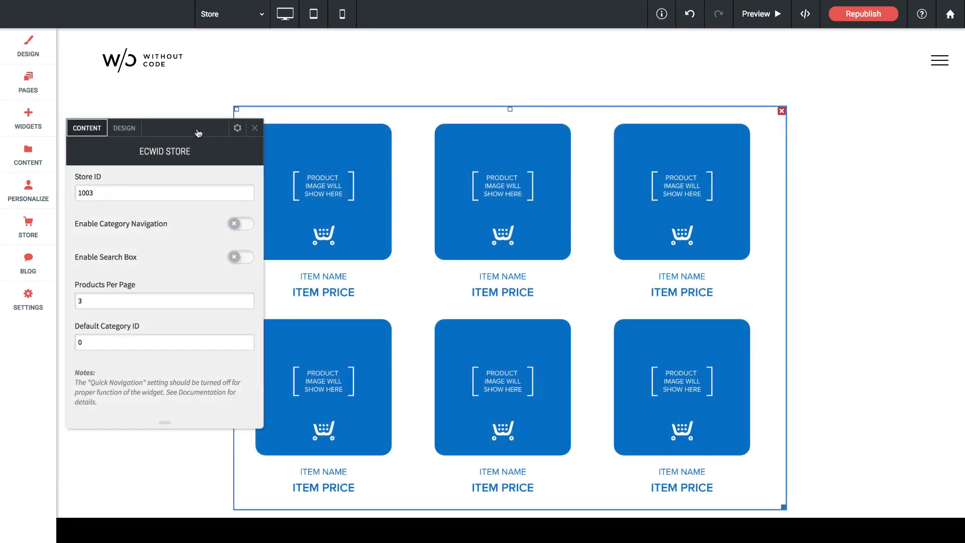
{"action": "left_click_drag", "start_coordinate": [201, 129], "coordinate": [245, 103]}
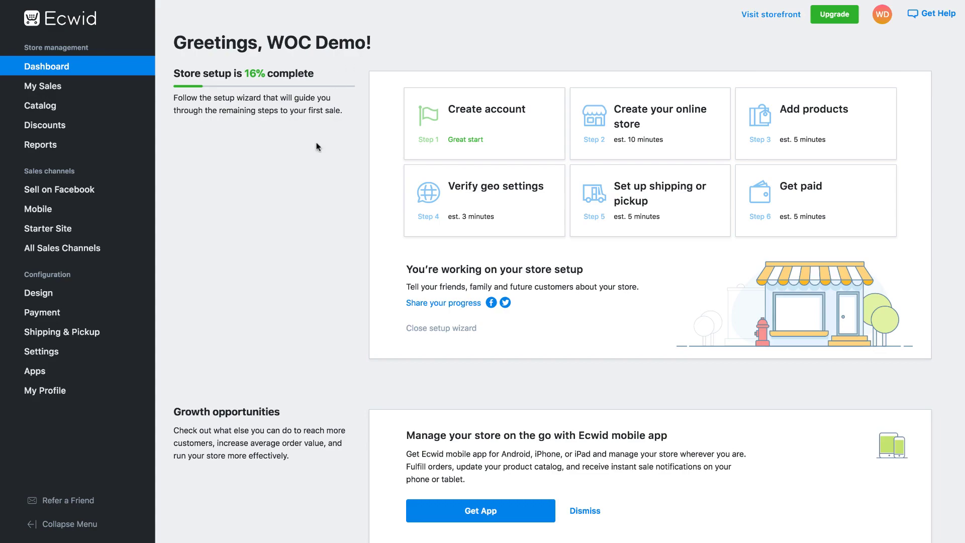
Step: Select the store ID number in the Ecwid dashboard footer
{"action": "scroll", "coordinate": [317, 146], "scroll_direction": "down", "scroll_amount": 10}
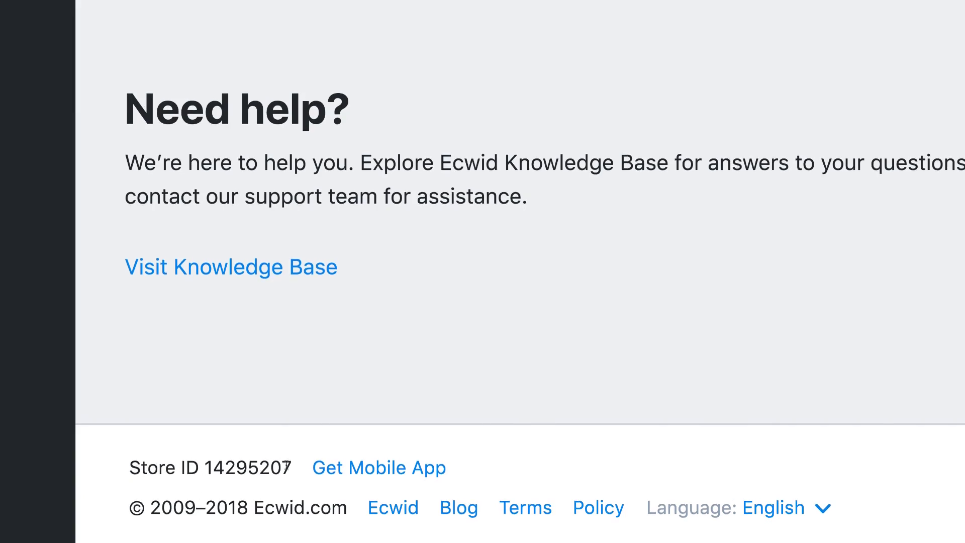
{"action": "left_click_drag", "start_coordinate": [282, 465], "coordinate": [207, 463]}
{"action": "key", "text": "ctrl+c"}
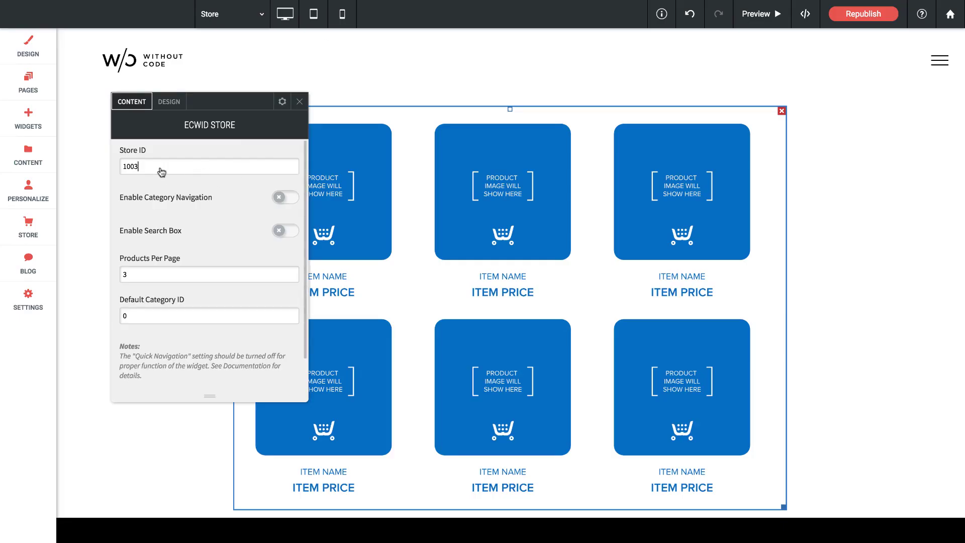
Step: Replace the Ecwid Store widget's Store ID with the account's ID, preview, and republish the site
{"action": "left_click_drag", "start_coordinate": [161, 170], "coordinate": [118, 169]}
{"action": "key", "text": "ctrl+v"}
{"action": "left_click", "coordinate": [300, 102]}
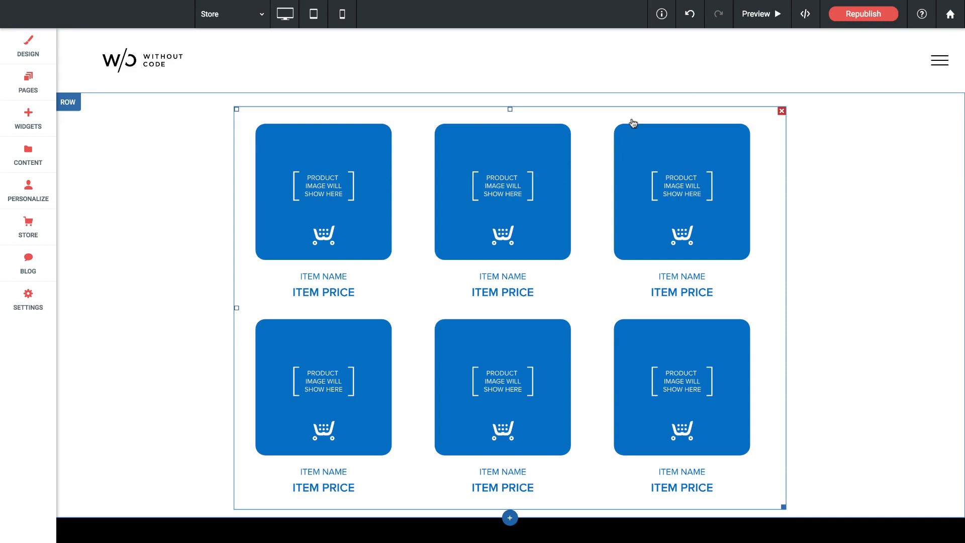
{"action": "left_click", "coordinate": [760, 11]}
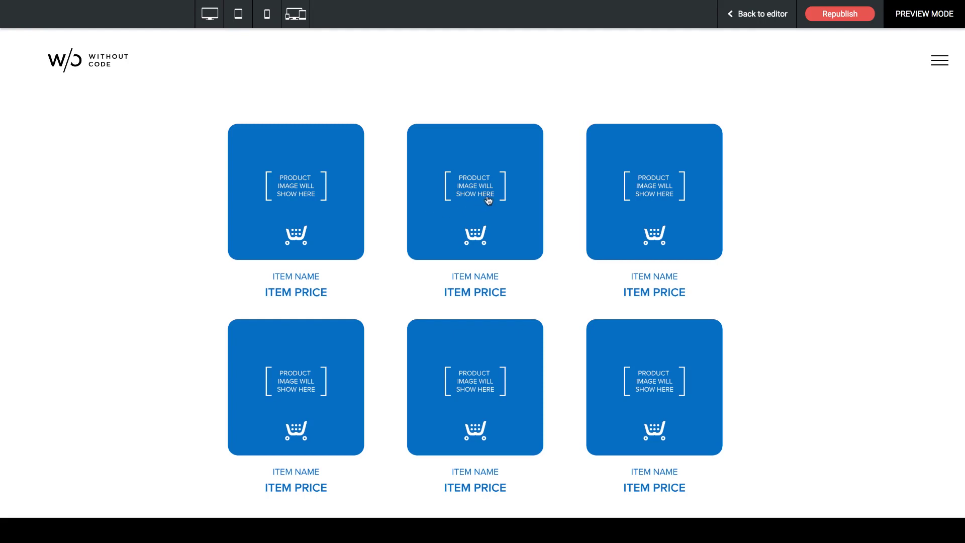
{"action": "left_click", "coordinate": [847, 19]}
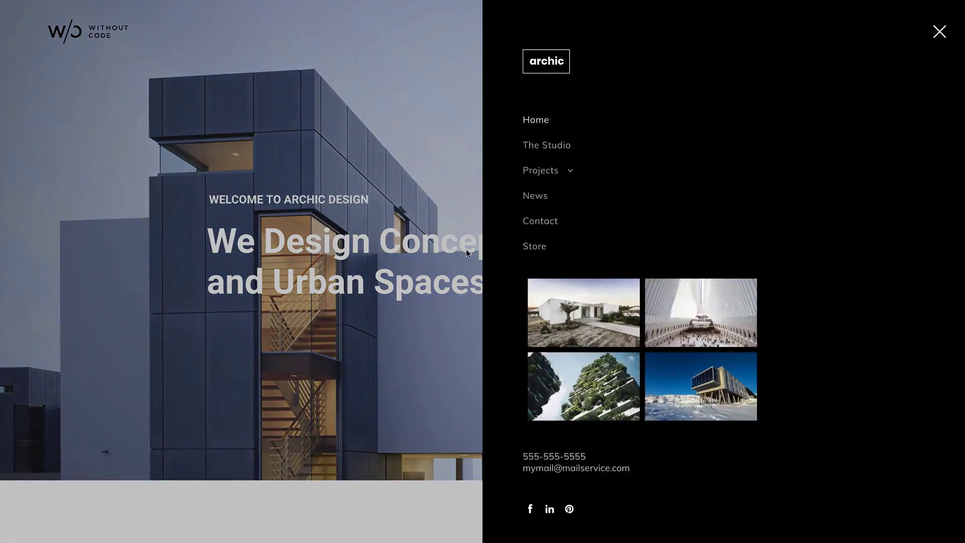
Step: Open the Store page from the live site's menu
{"action": "left_click", "coordinate": [535, 245]}
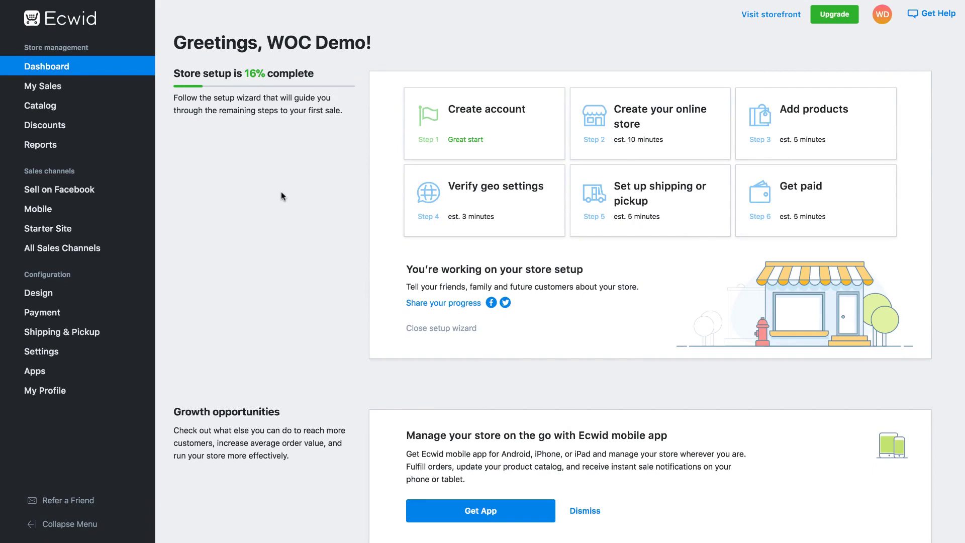
Step: Look through Ecwid's store design settings, then go to the Payment settings
{"action": "left_click", "coordinate": [42, 297]}
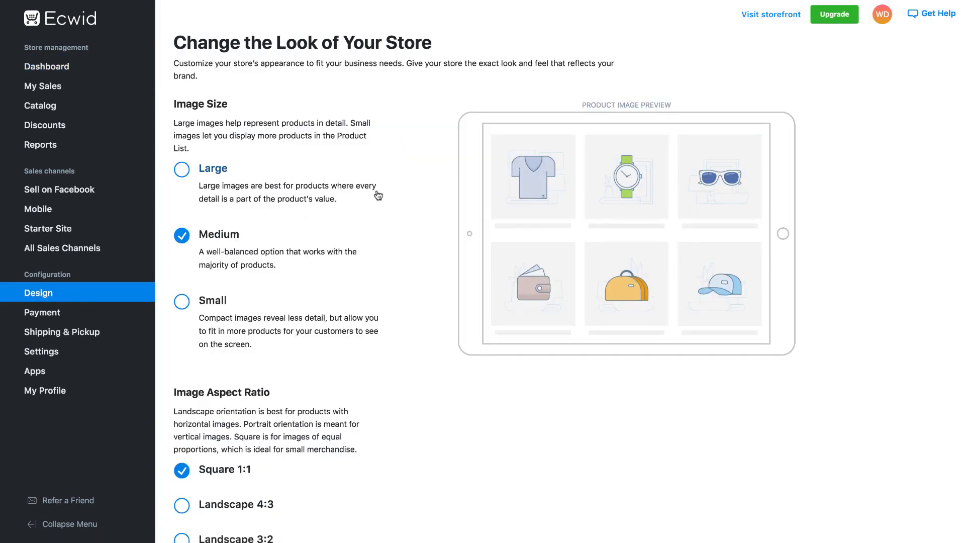
{"action": "scroll", "coordinate": [378, 195], "scroll_direction": "down", "scroll_amount": 12}
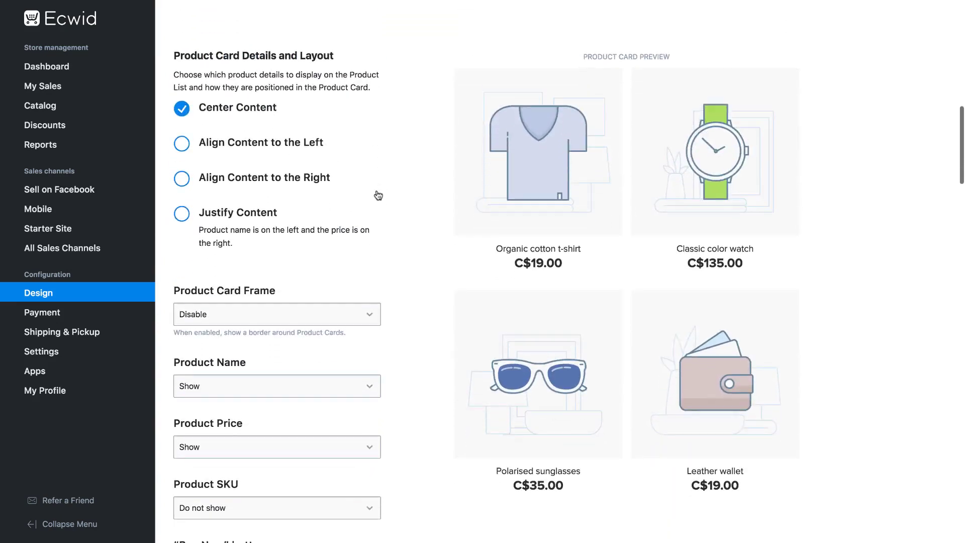
{"action": "scroll", "coordinate": [378, 195], "scroll_direction": "down", "scroll_amount": 7}
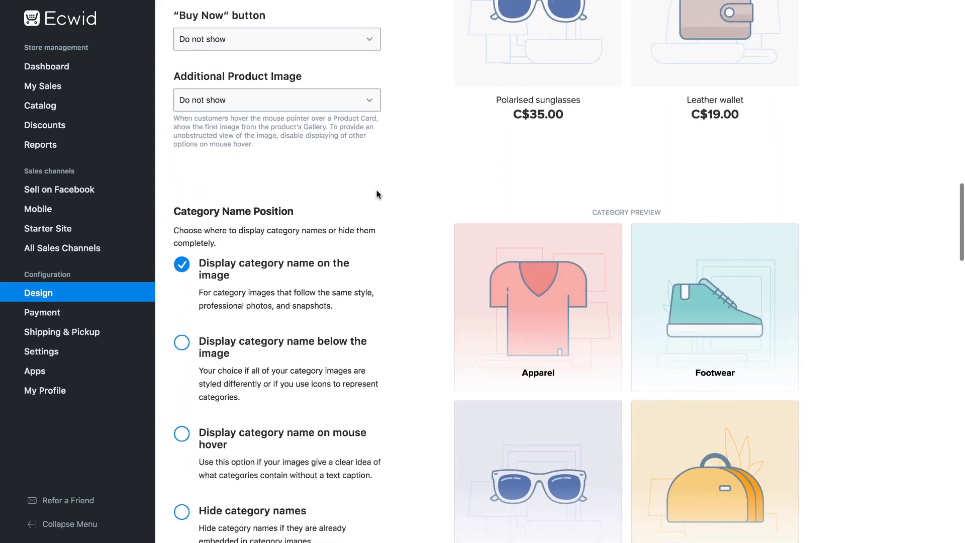
{"action": "scroll", "coordinate": [378, 195], "scroll_direction": "down", "scroll_amount": 3}
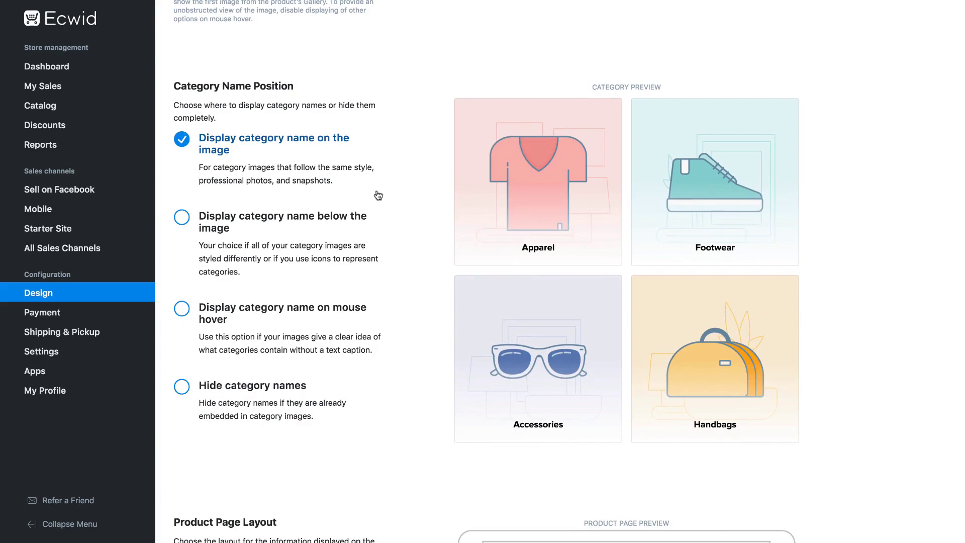
{"action": "scroll", "coordinate": [378, 195], "scroll_direction": "down", "scroll_amount": 10}
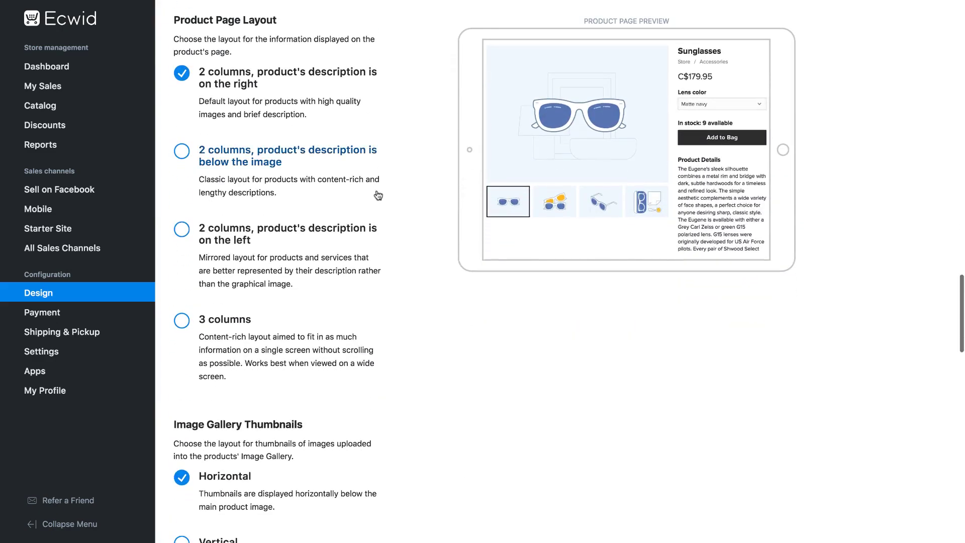
{"action": "scroll", "coordinate": [378, 195], "scroll_direction": "down", "scroll_amount": 6}
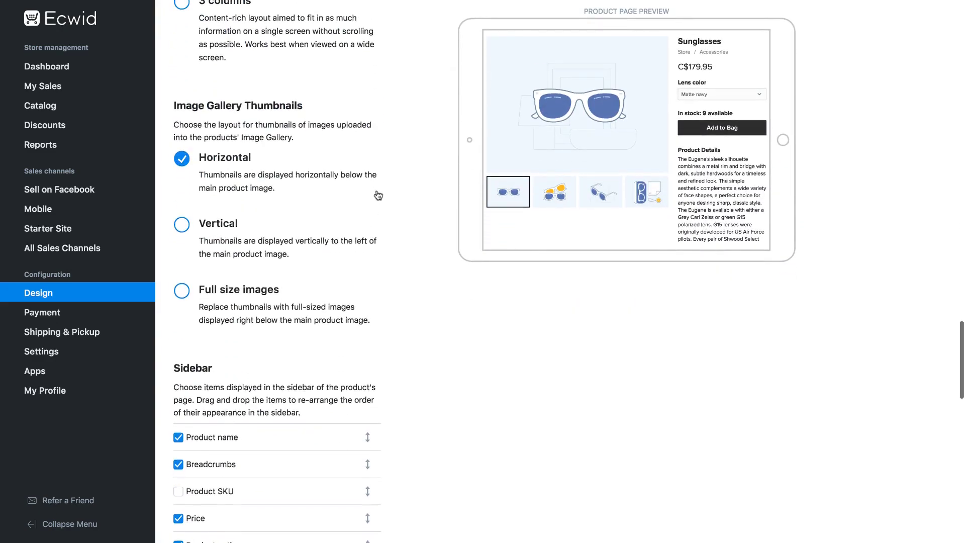
{"action": "left_click", "coordinate": [84, 316]}
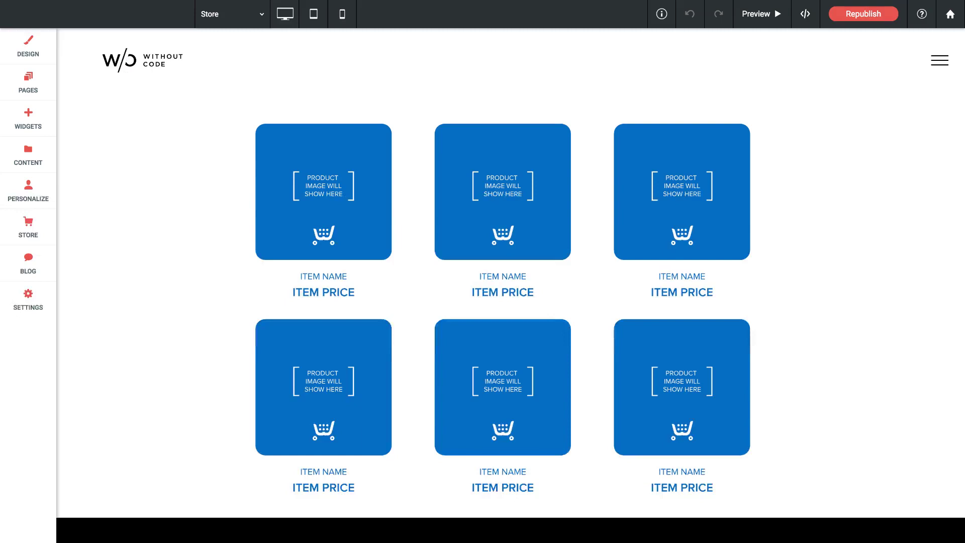
Step: Open the Ecwid Store widget's settings showing 3 products per page and category ID 0
{"action": "left_click", "coordinate": [520, 130]}
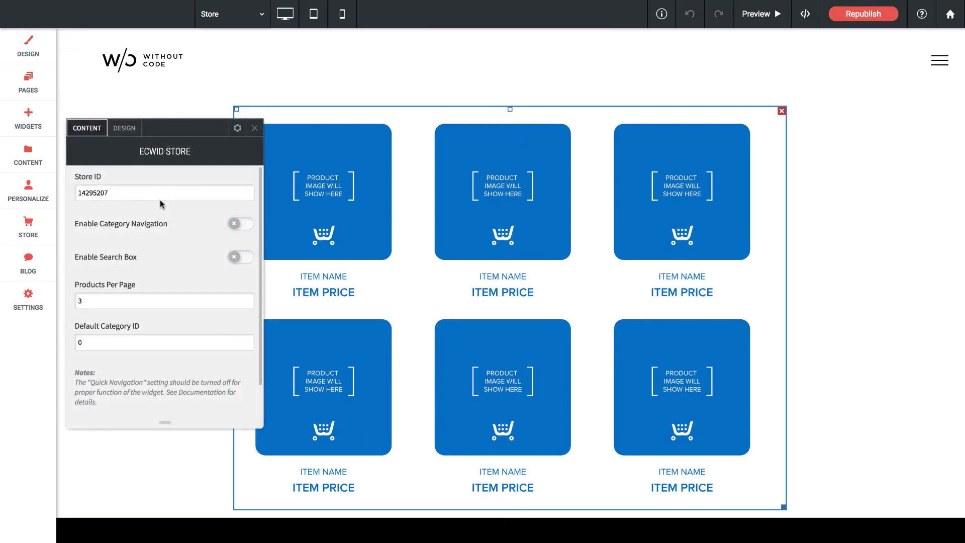
{"action": "scroll", "coordinate": [161, 201], "scroll_direction": "down", "scroll_amount": 2}
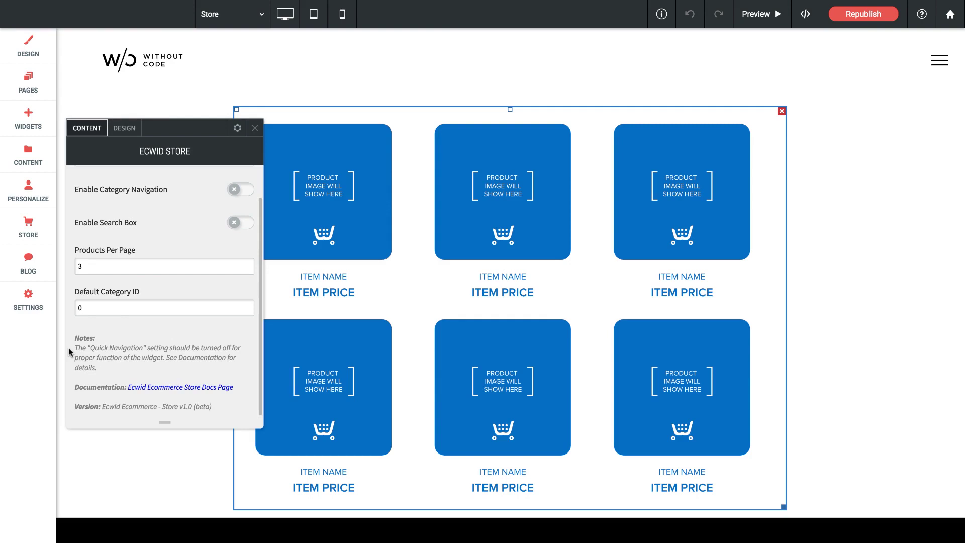
Step: Close and reopen the Ecwid Store widget panel, checking its DESIGN and CONTENT tabs
{"action": "left_click", "coordinate": [64, 352]}
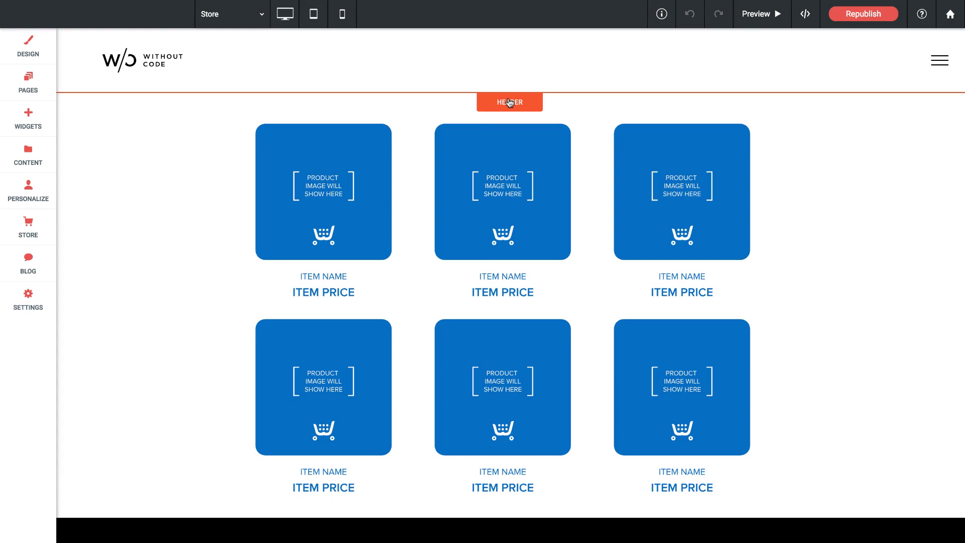
{"action": "left_click", "coordinate": [361, 177]}
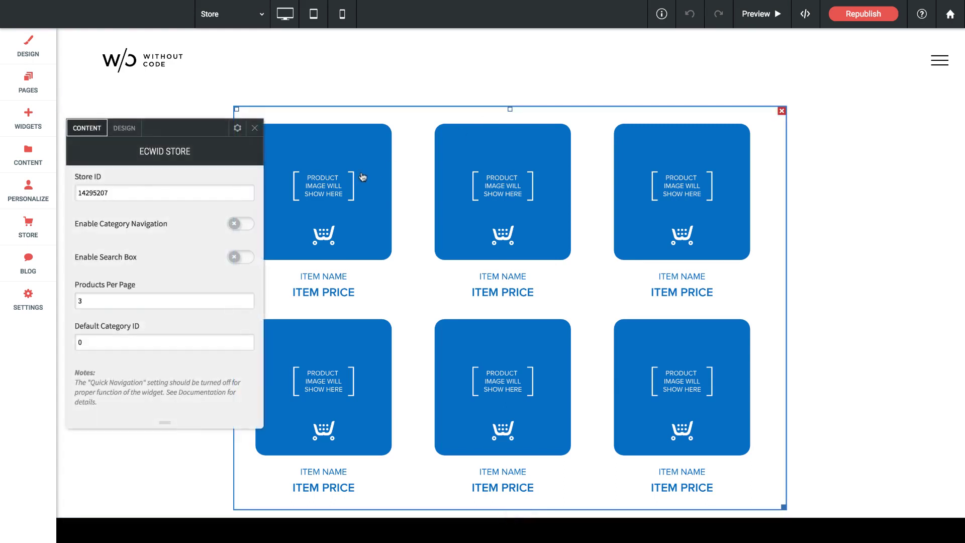
{"action": "scroll", "coordinate": [169, 263], "scroll_direction": "down", "scroll_amount": 2}
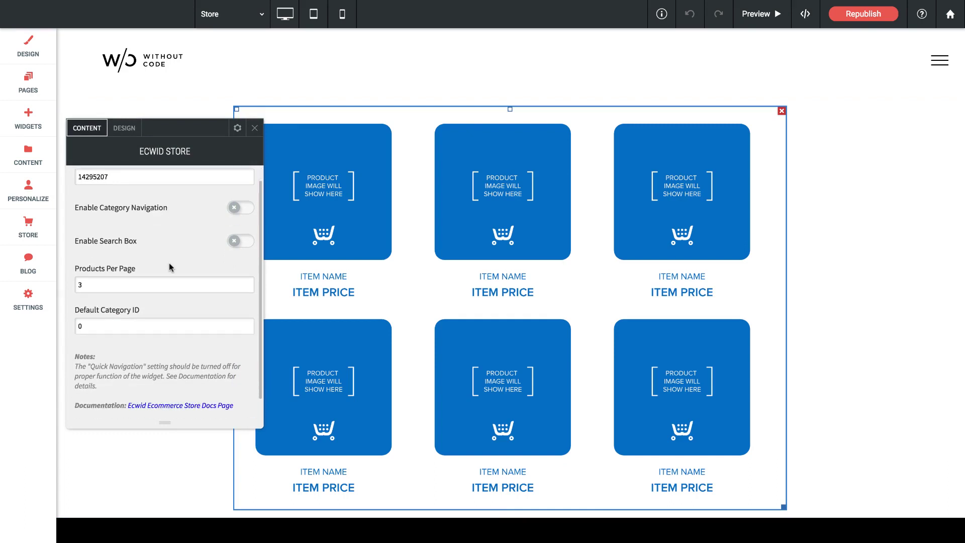
{"action": "scroll", "coordinate": [169, 262], "scroll_direction": "up", "scroll_amount": 2}
{"action": "left_click", "coordinate": [122, 130]}
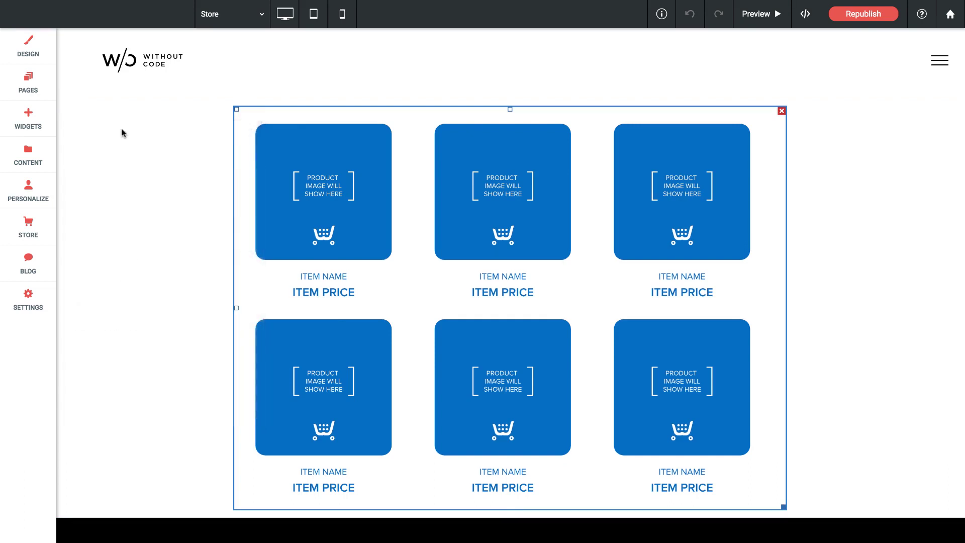
{"action": "left_click", "coordinate": [92, 130]}
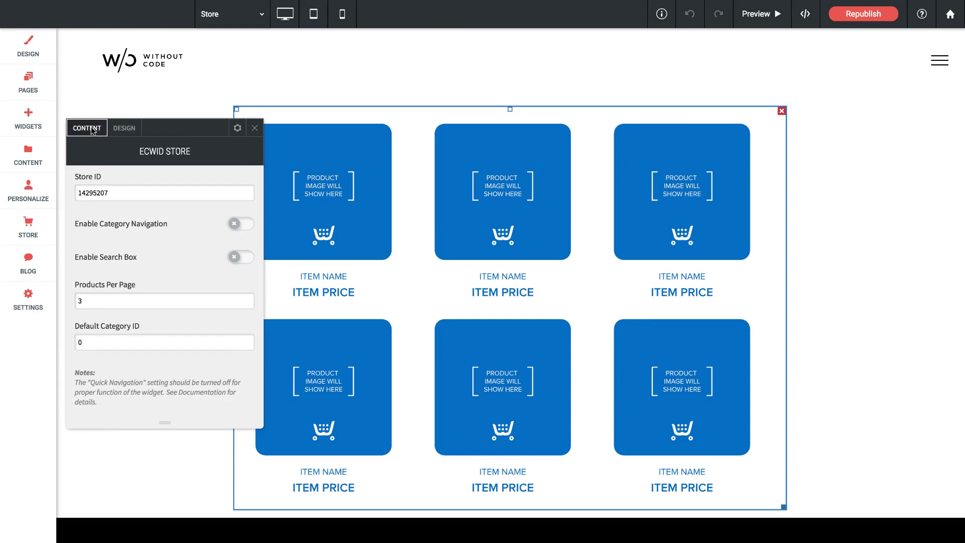
Step: Delete the Ecwid Store widget and place an Ecwid Single Product widget on the row
{"action": "left_click", "coordinate": [255, 129]}
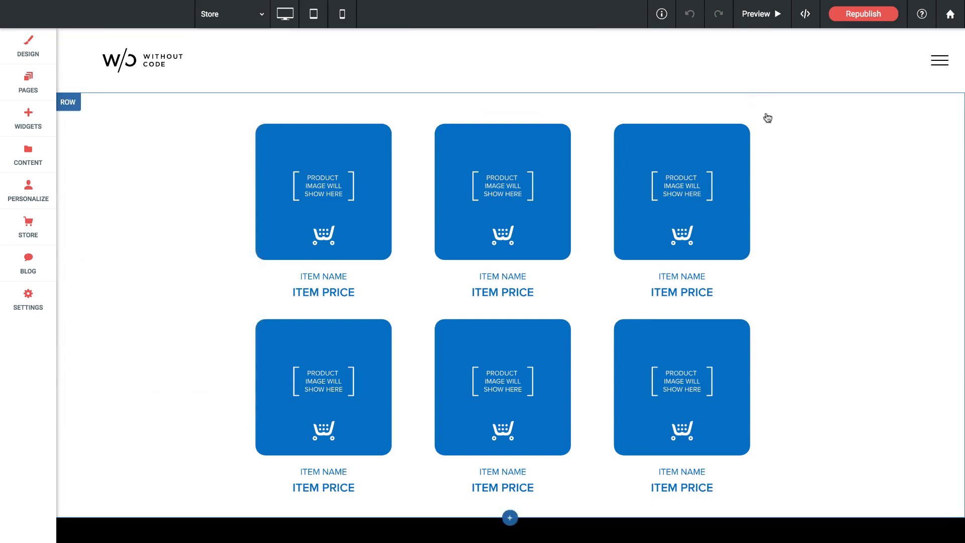
{"action": "left_click", "coordinate": [782, 111]}
{"action": "left_click", "coordinate": [22, 126]}
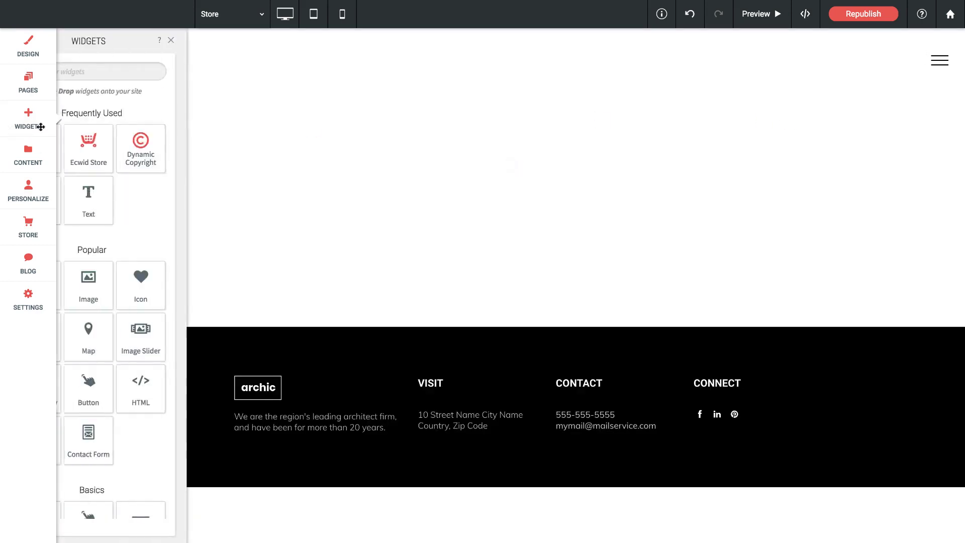
{"action": "scroll", "coordinate": [182, 237], "scroll_direction": "down", "scroll_amount": 15}
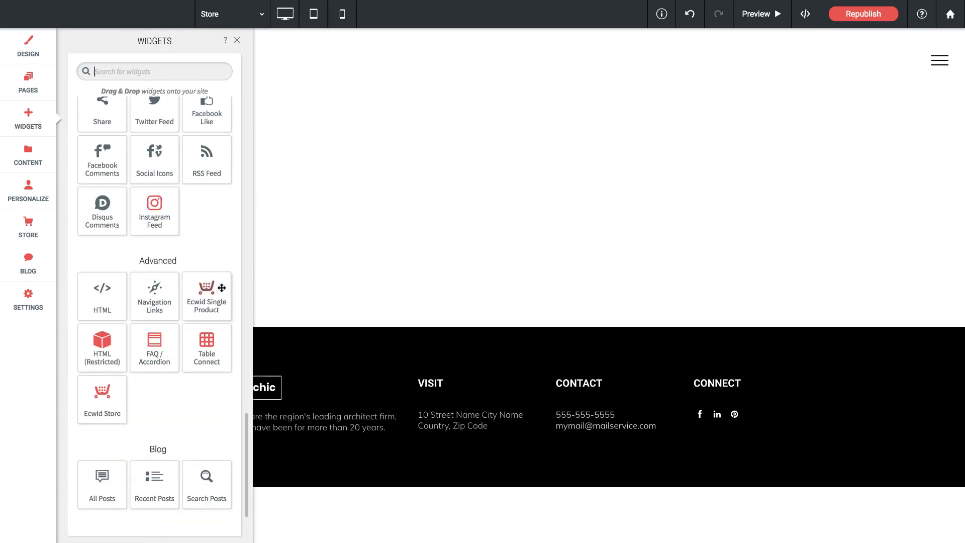
{"action": "left_click_drag", "start_coordinate": [219, 286], "coordinate": [518, 122]}
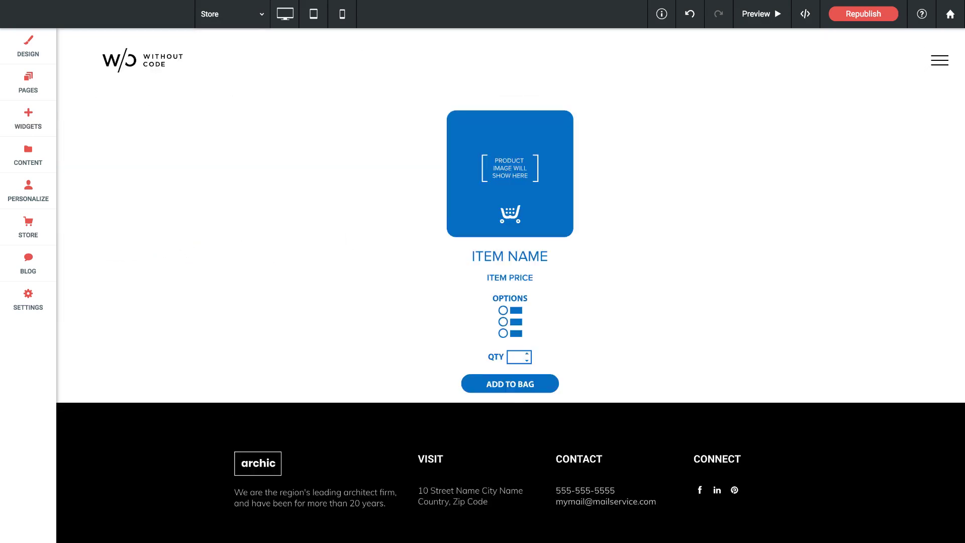
Step: Paste the store's ID into the Ecwid Single Product widget's Store ID field
{"action": "left_click", "coordinate": [502, 162]}
{"action": "left_click_drag", "start_coordinate": [203, 132], "coordinate": [316, 111]}
{"action": "left_click", "coordinate": [267, 171]}
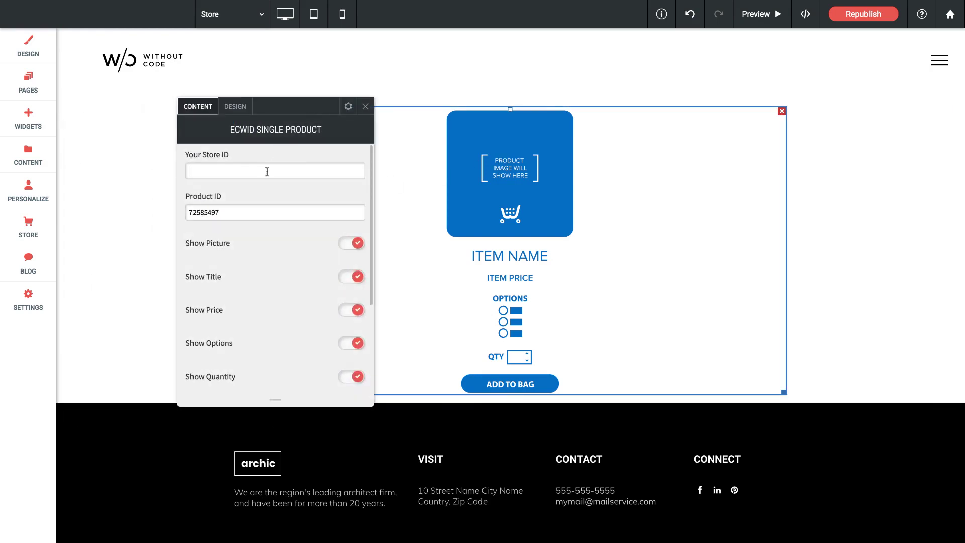
{"action": "type", "text": "14295207"}
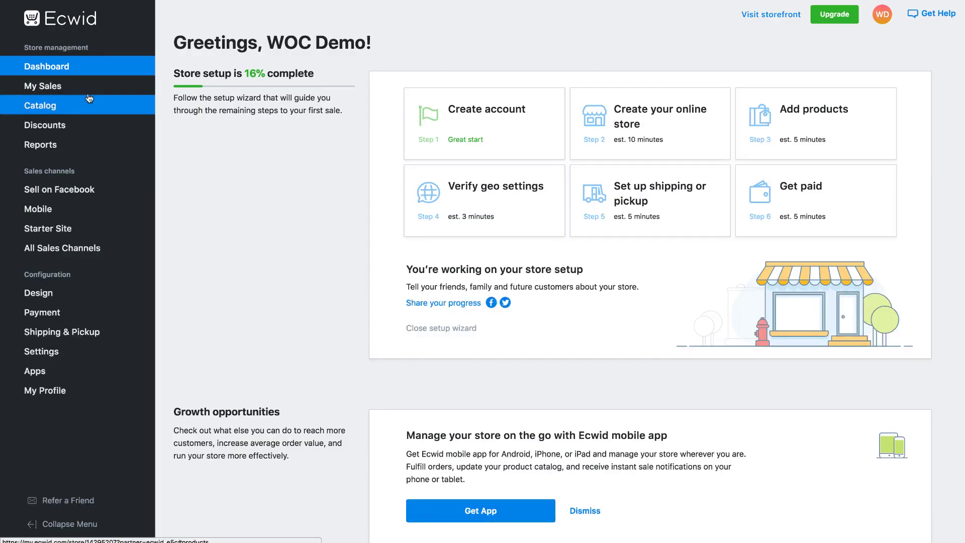
Step: Open SAMPLE. Black Dress from the Ecwid product catalog and select its product ID 110078933 in the address
{"action": "left_click", "coordinate": [50, 108]}
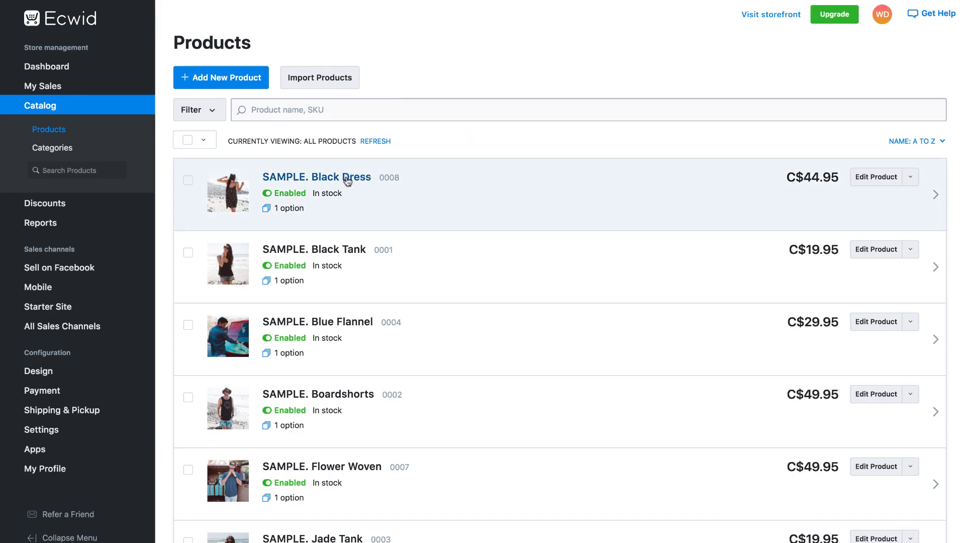
{"action": "left_click", "coordinate": [347, 178]}
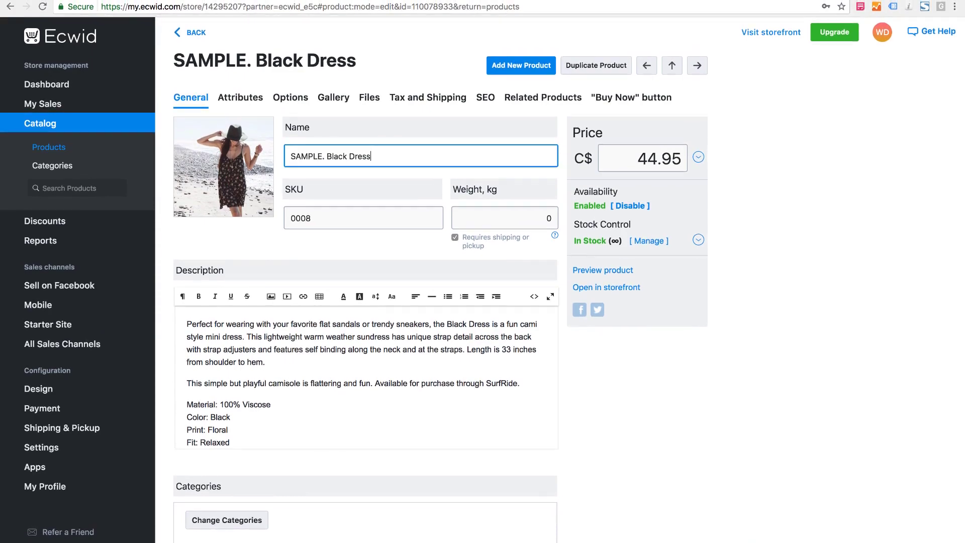
{"action": "left_click", "coordinate": [310, 11]}
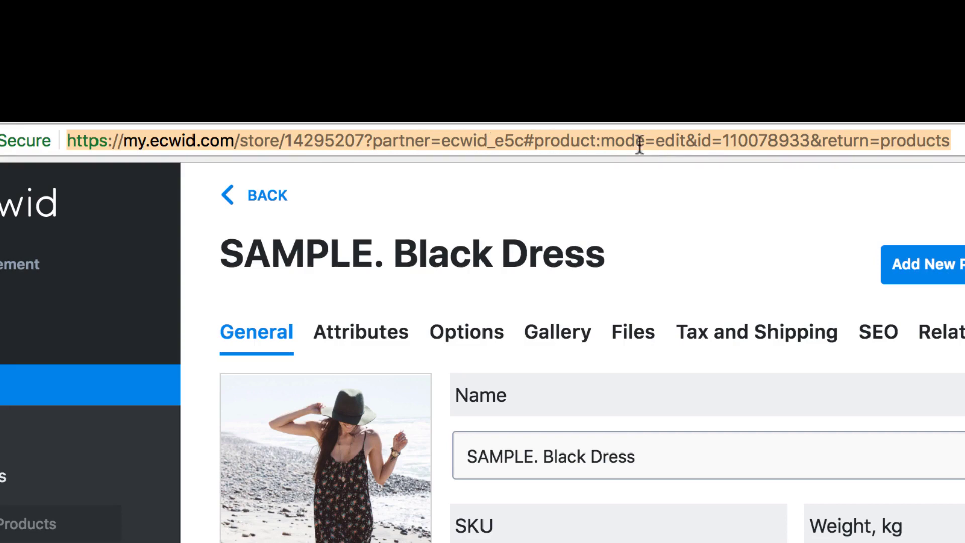
{"action": "left_click", "coordinate": [711, 143]}
{"action": "left_click_drag", "start_coordinate": [696, 144], "coordinate": [725, 141]}
{"action": "left_click", "coordinate": [749, 143]}
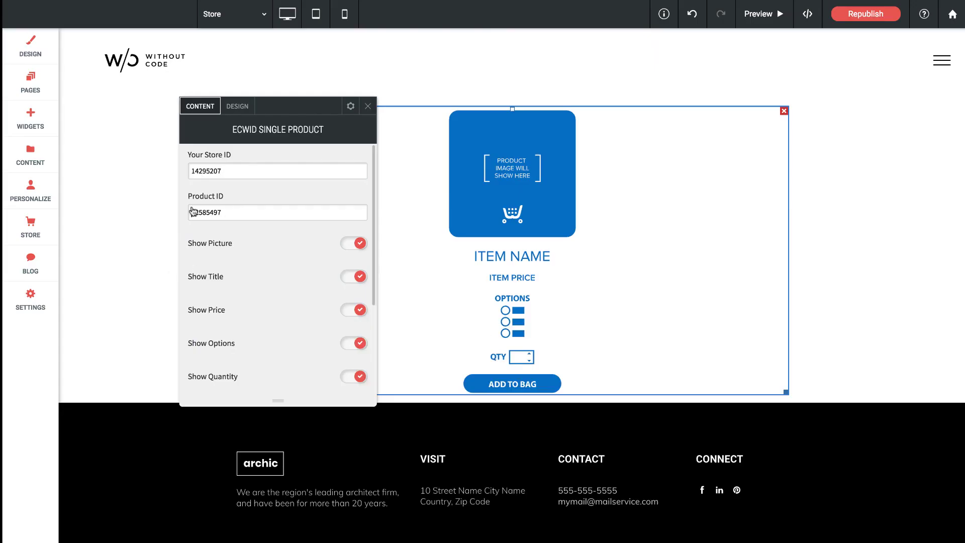
Step: Replace the widget's Product ID with 110078933 and republish the site
{"action": "double_click", "coordinate": [228, 211]}
{"action": "type", "text": "110078933"}
{"action": "scroll", "coordinate": [261, 236], "scroll_direction": "down", "scroll_amount": 1}
{"action": "scroll", "coordinate": [261, 240], "scroll_direction": "down", "scroll_amount": 1}
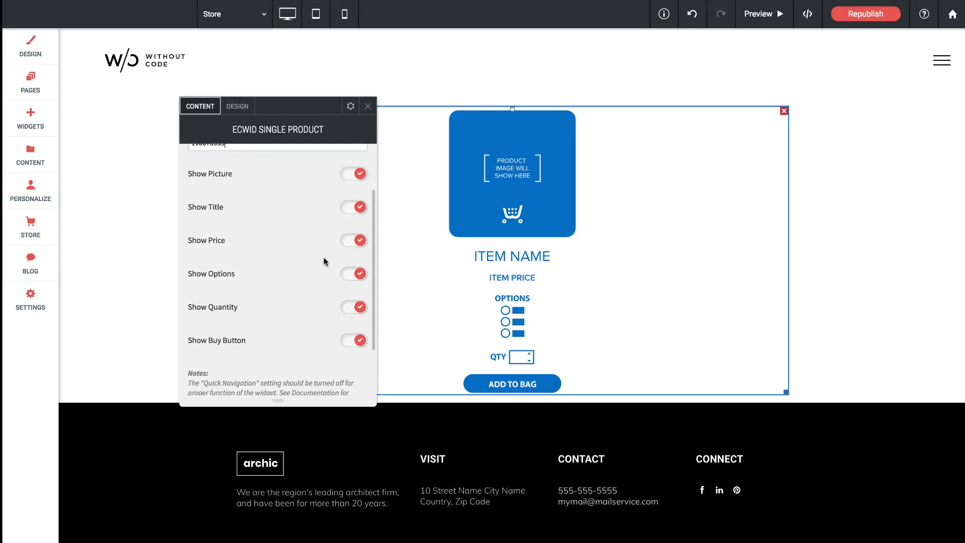
{"action": "scroll", "coordinate": [324, 261], "scroll_direction": "down", "scroll_amount": 1}
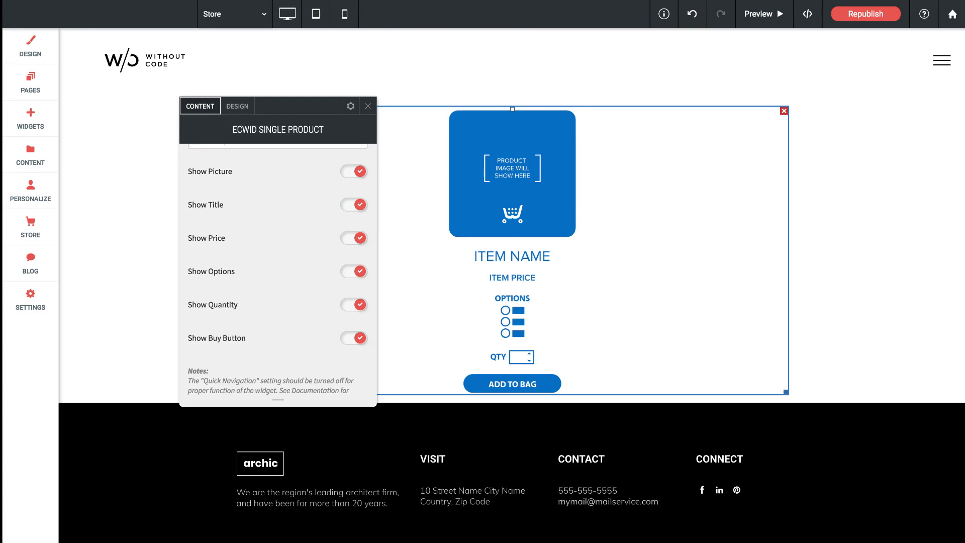
{"action": "left_click", "coordinate": [874, 16]}
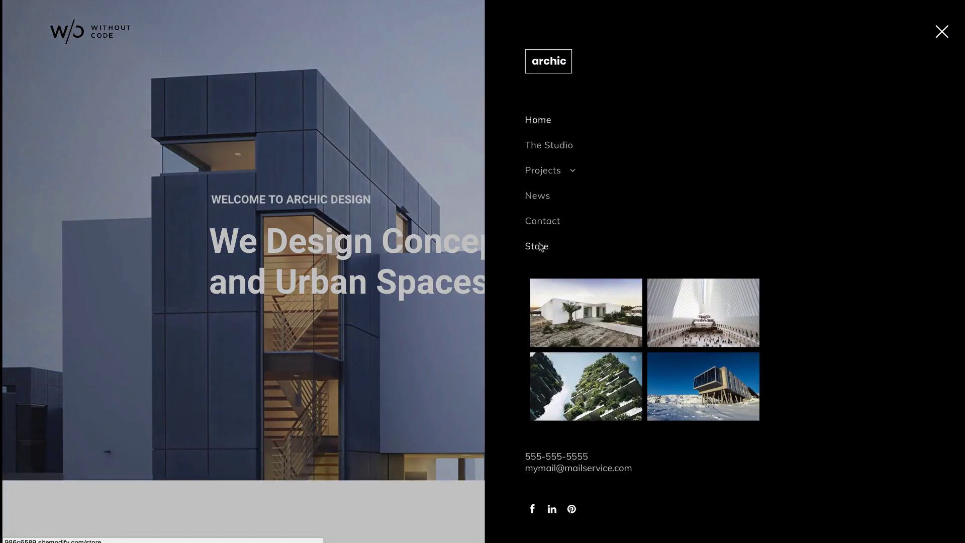
Step: On the live Store page, add the size S Black Dress (C$44.95) to the bag and open checkout
{"action": "left_click", "coordinate": [539, 246]}
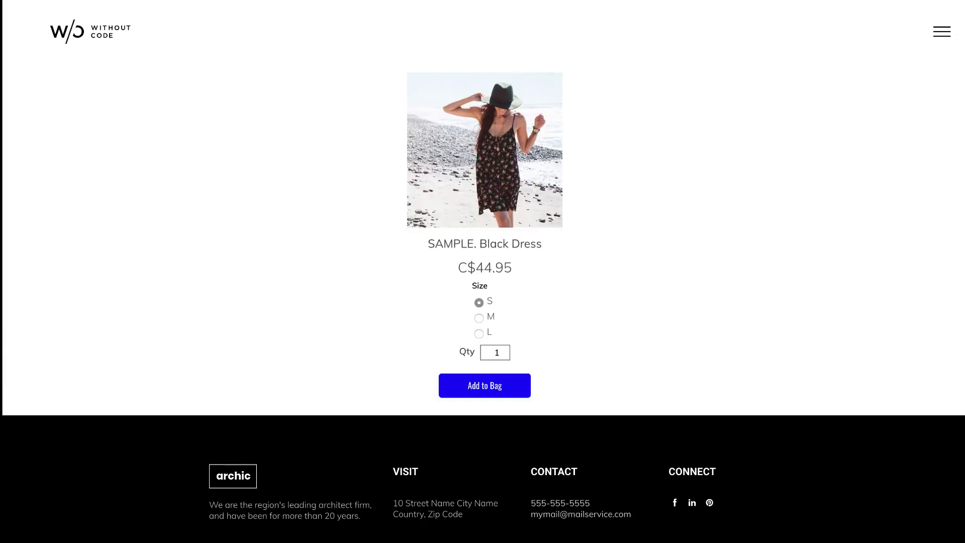
{"action": "left_click", "coordinate": [491, 394]}
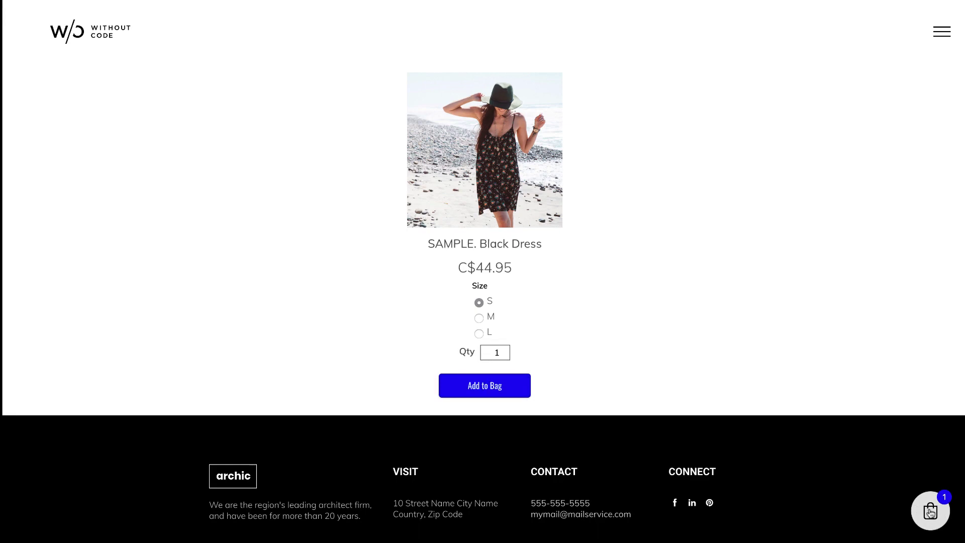
{"action": "left_click", "coordinate": [931, 513]}
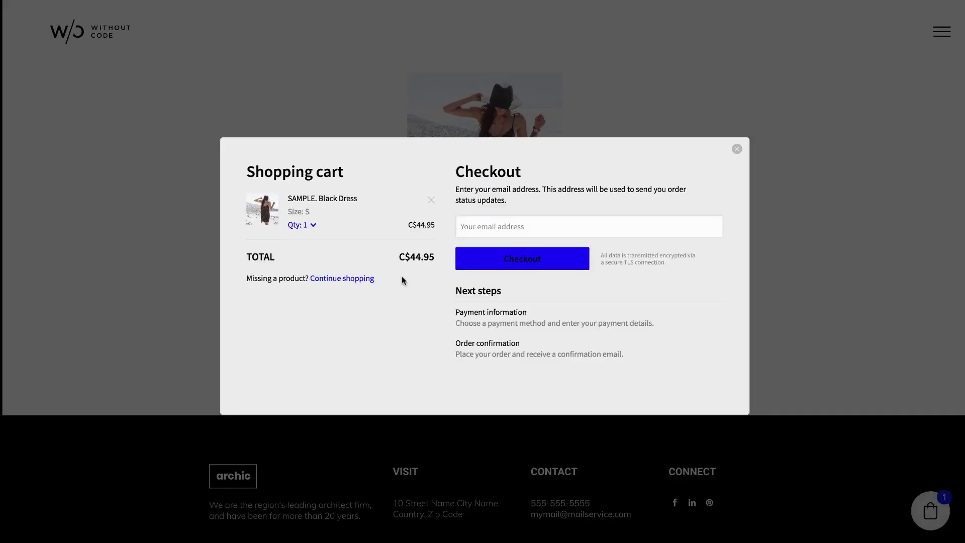